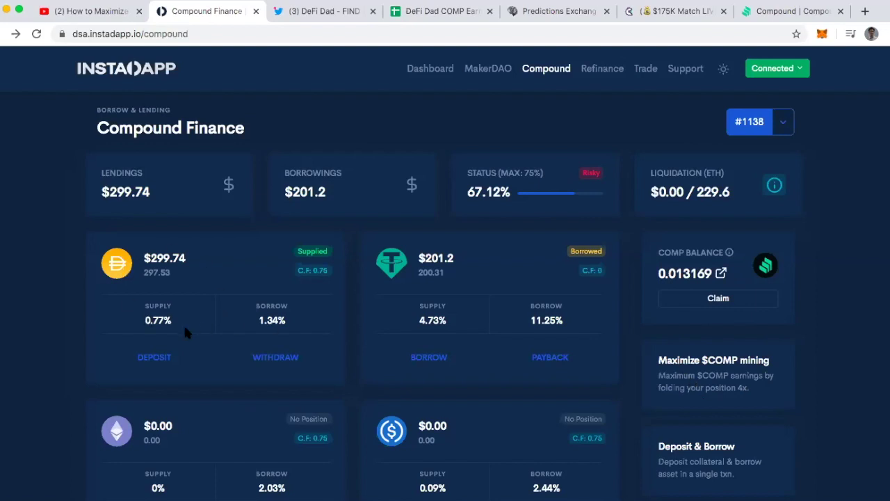
# Switch the Maximize $COMP mining plan's debt to USDT, then view Compound's COMP distribution page
pyautogui.click(716, 376)
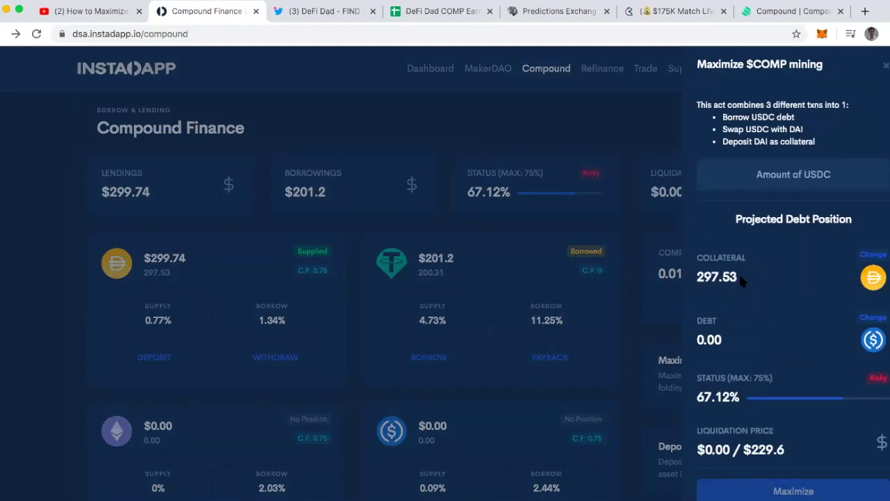
pyautogui.click(873, 338)
pyautogui.click(838, 332)
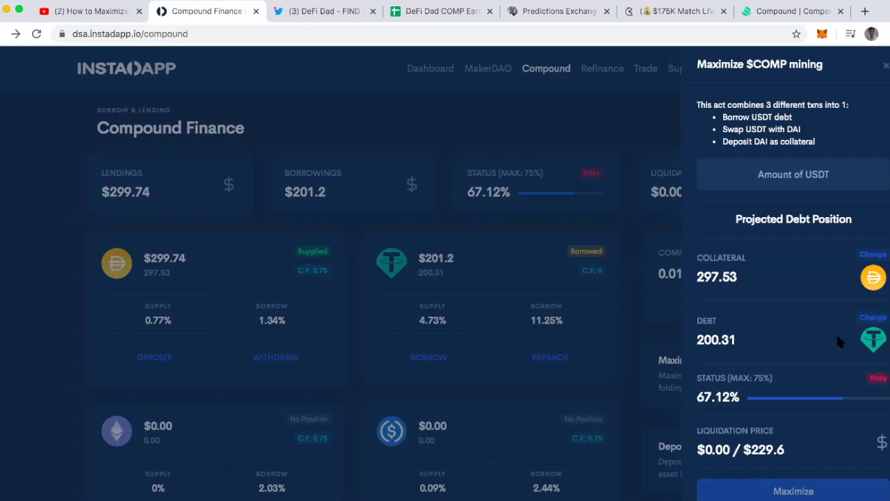
pyautogui.click(771, 14)
pyautogui.scroll(2, 421, 240)
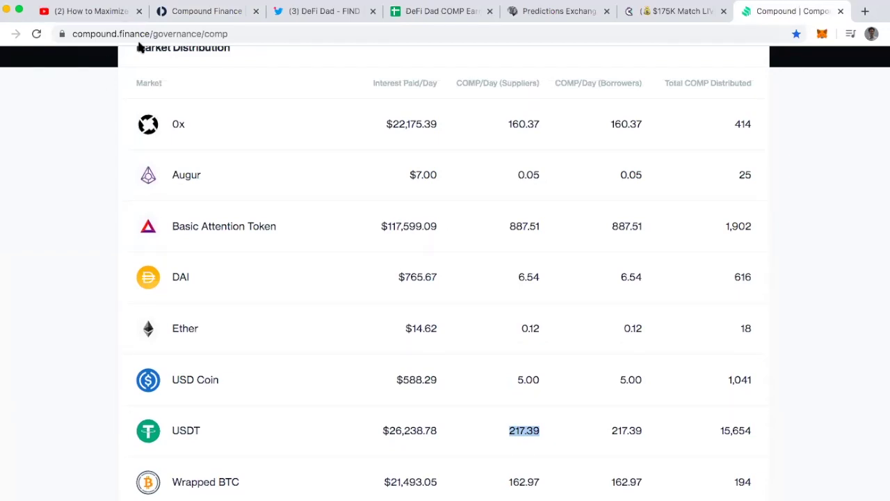
pyautogui.scroll(-1, 312, 139)
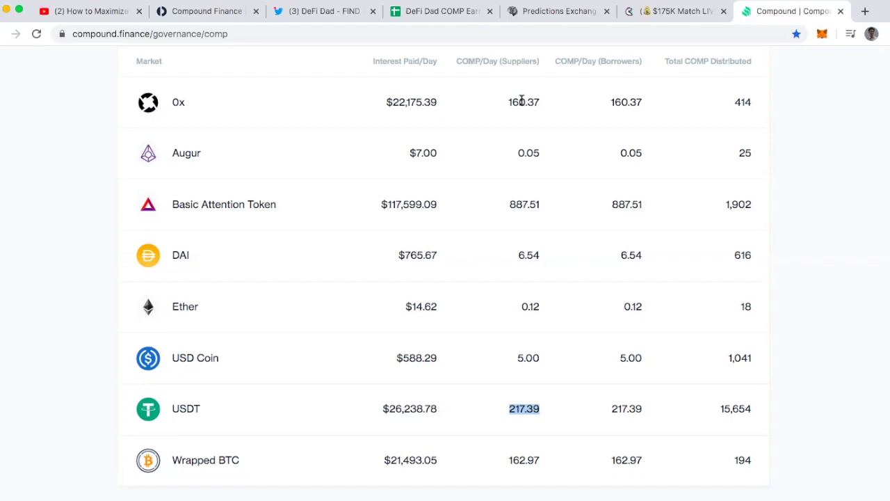
pyautogui.scroll(-1, 550, 226)
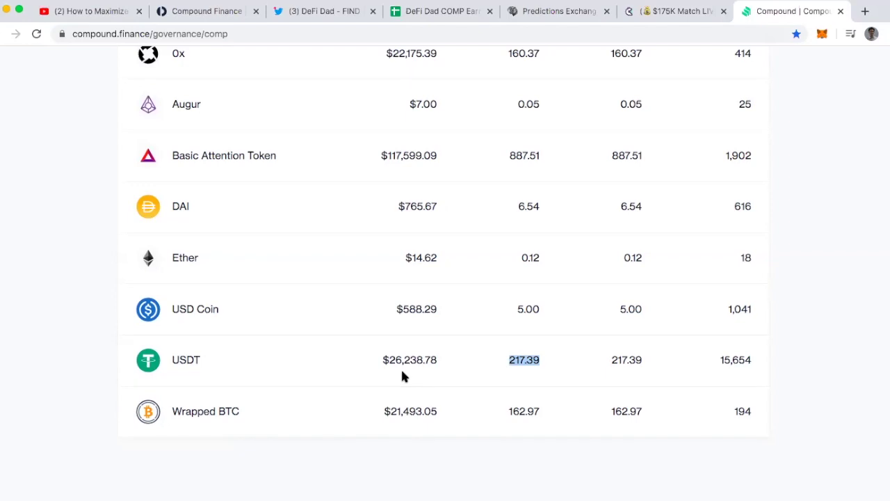
pyautogui.scroll(2, 403, 185)
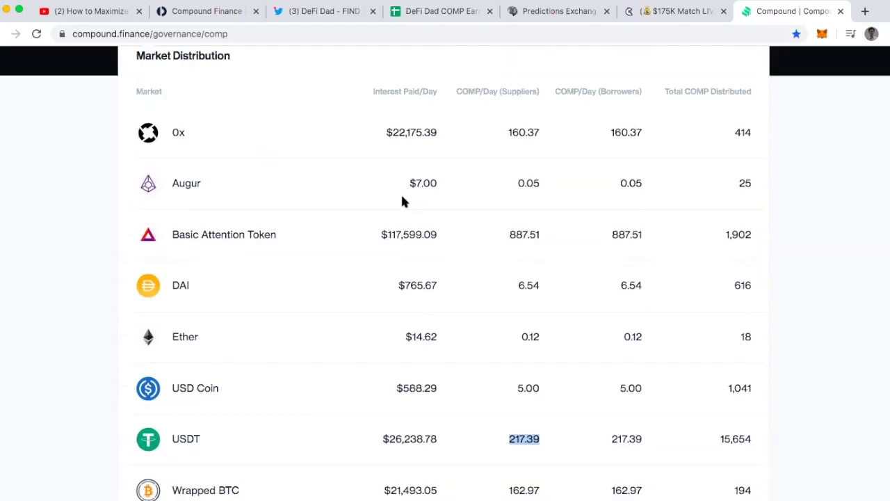
pyautogui.scroll(-1, 403, 209)
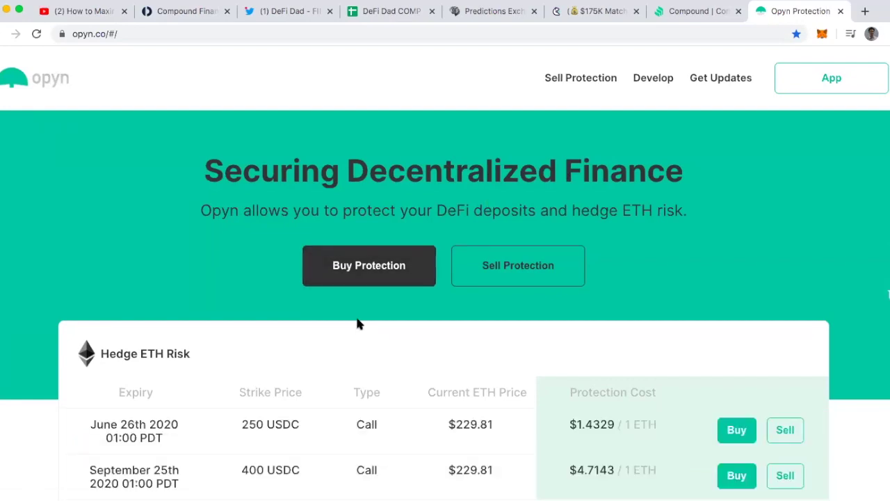
# Scroll down the Opyn page past the Hedge ETH Risk and Insure Compound Deposits listings
pyautogui.scroll(-5, 319, 375)
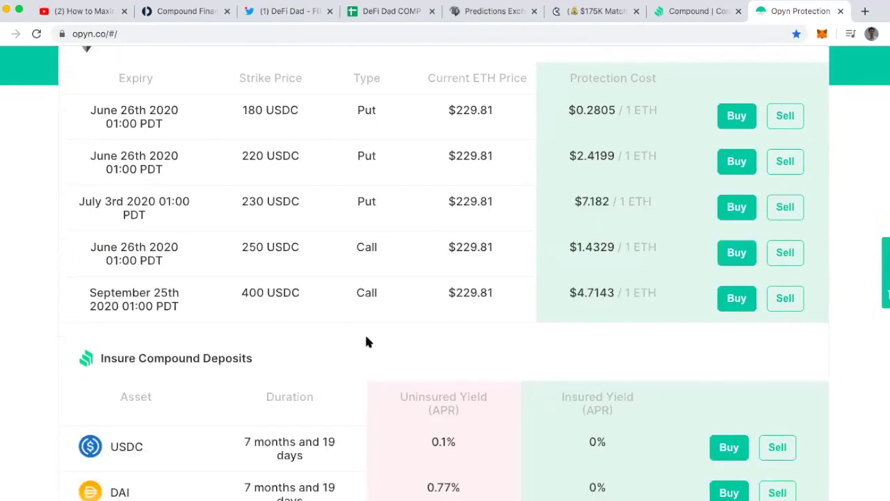
pyautogui.scroll(-3, 366, 337)
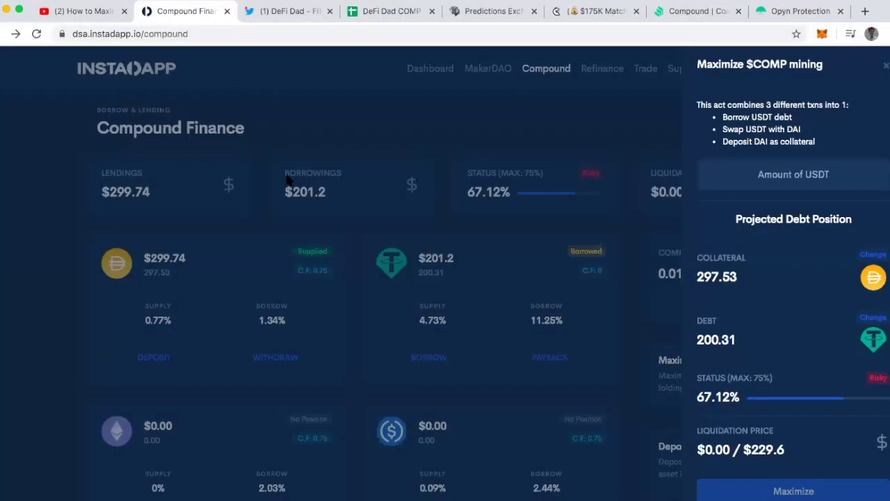
# Close the Maximize $COMP mining side panel to reveal the Compound position overview
pyautogui.click(885, 64)
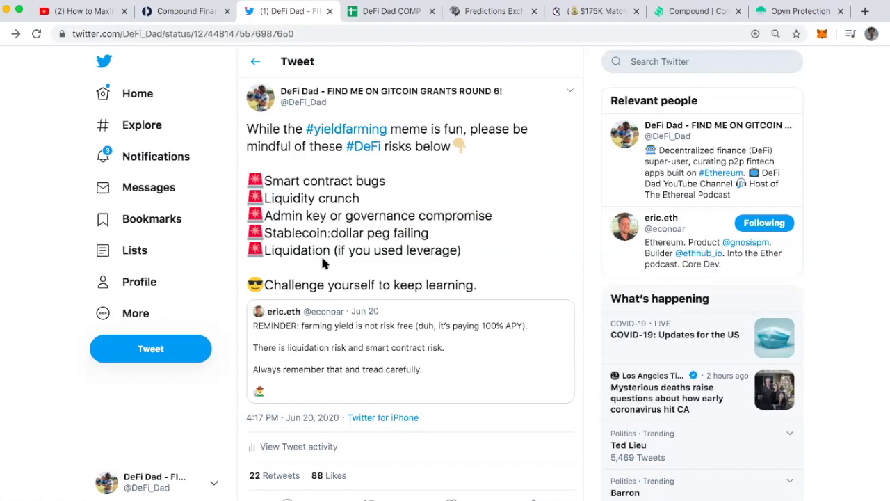
pyautogui.click(205, 11)
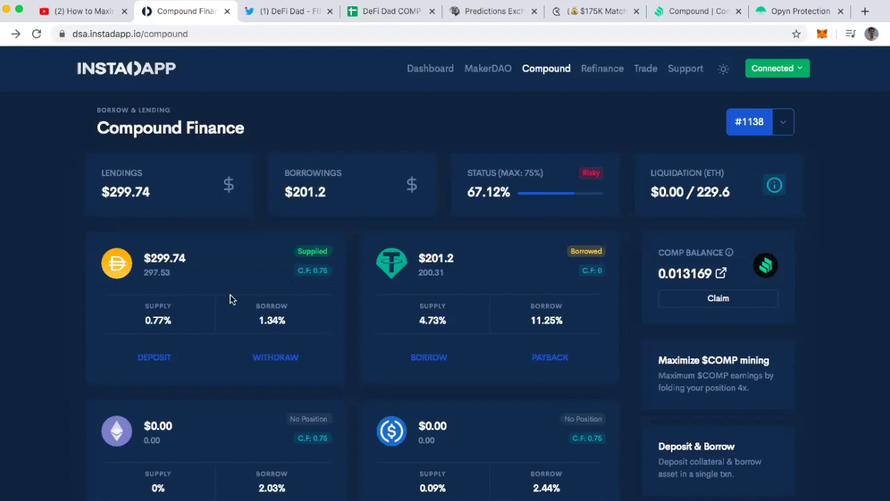
# Open the Deposit DAI panel from the DAI supplied card
pyautogui.scroll(-2, 174, 419)
pyautogui.click(147, 358)
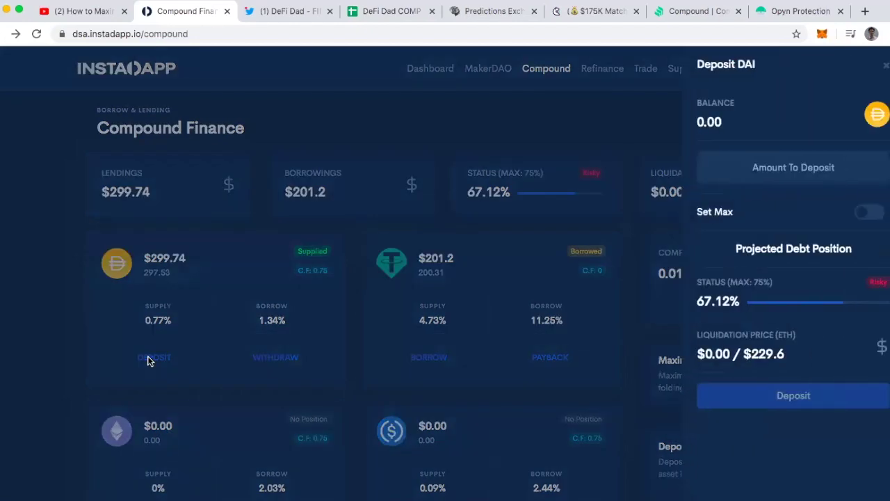
# Enter a 10 DAI deposit amount, compare the projected 64.94% status, then close the panel
pyautogui.click(763, 169)
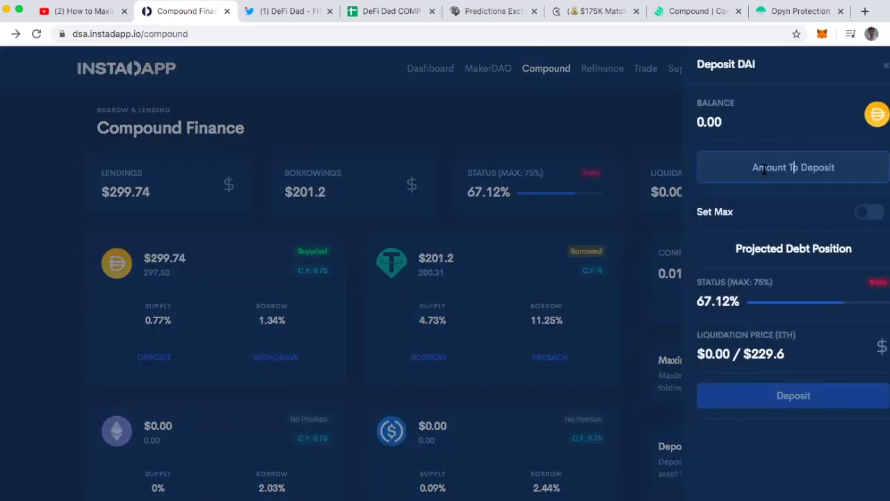
pyautogui.write('100')
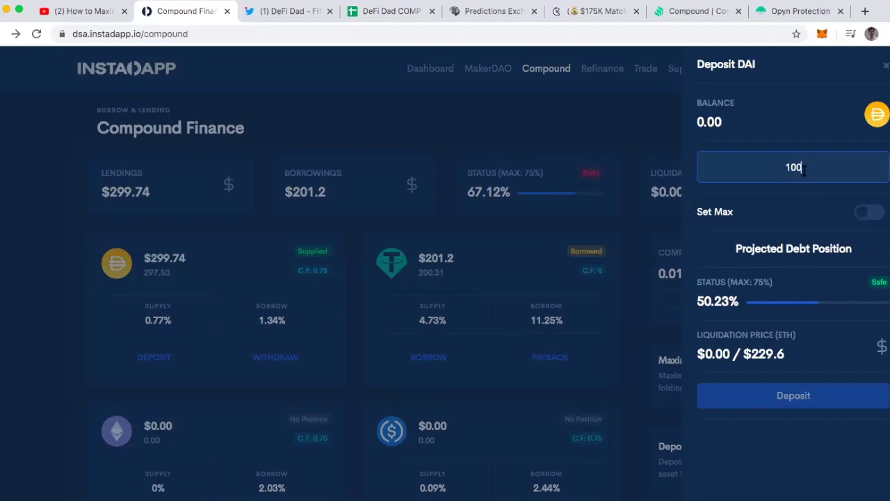
pyautogui.press('BackSpace')
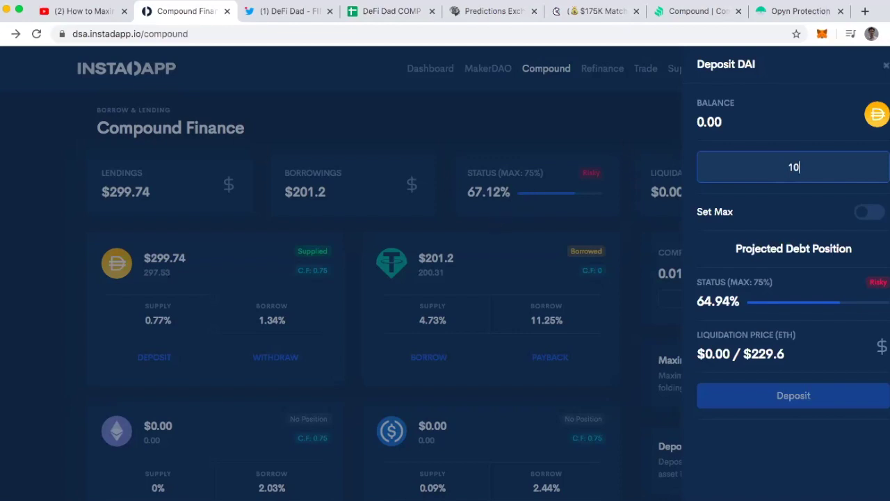
pyautogui.click(492, 240)
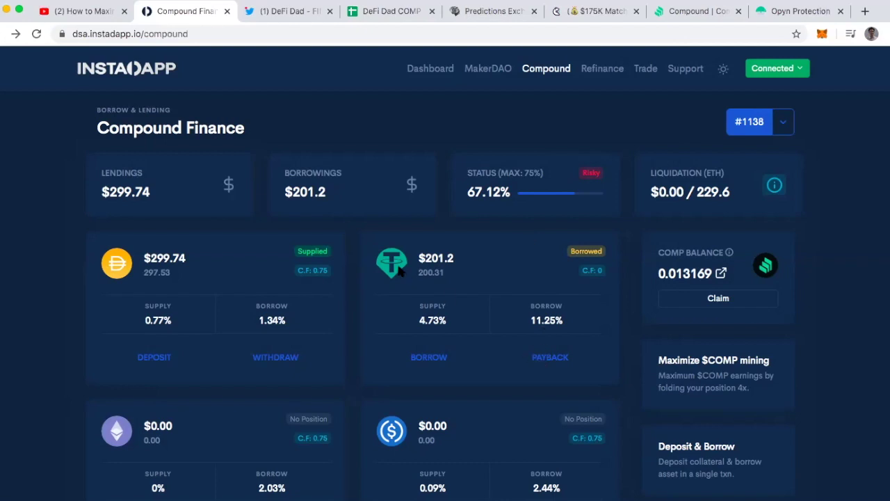
# Preview a 50 USDT payback, which projects a 50.36% Safe status
pyautogui.click(543, 361)
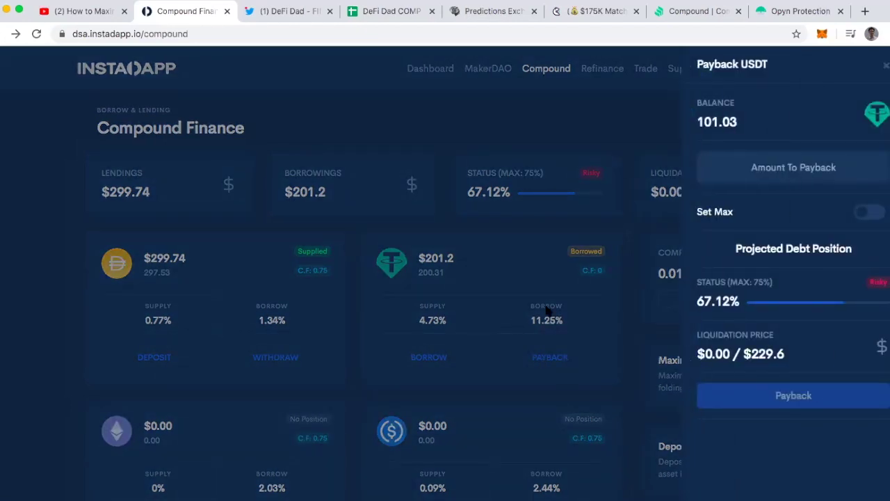
pyautogui.click(785, 167)
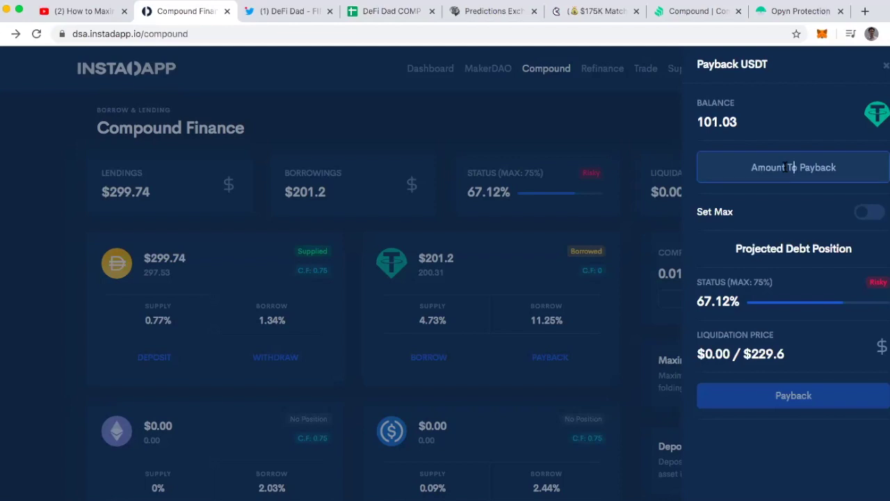
pyautogui.write('50')
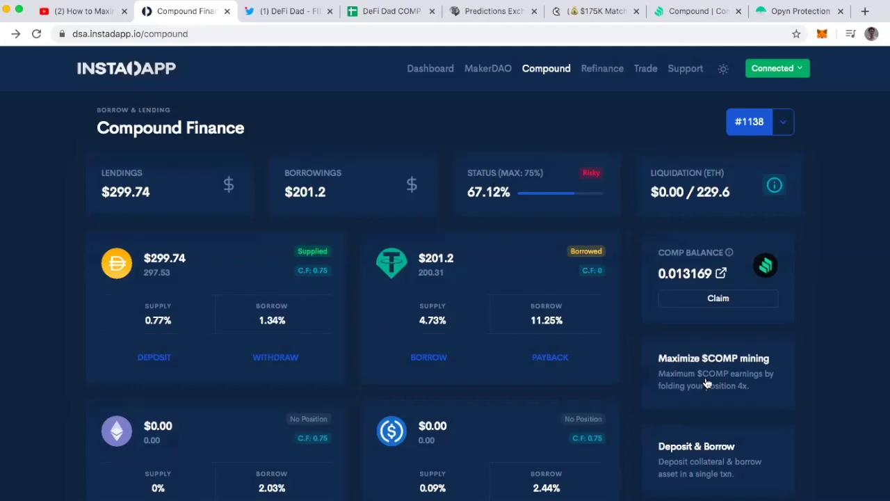
# In Save Position, choose DAI collateral and USDT debt, and enter 100 DAI (projects 50.32% Safe)
pyautogui.scroll(-5, 704, 382)
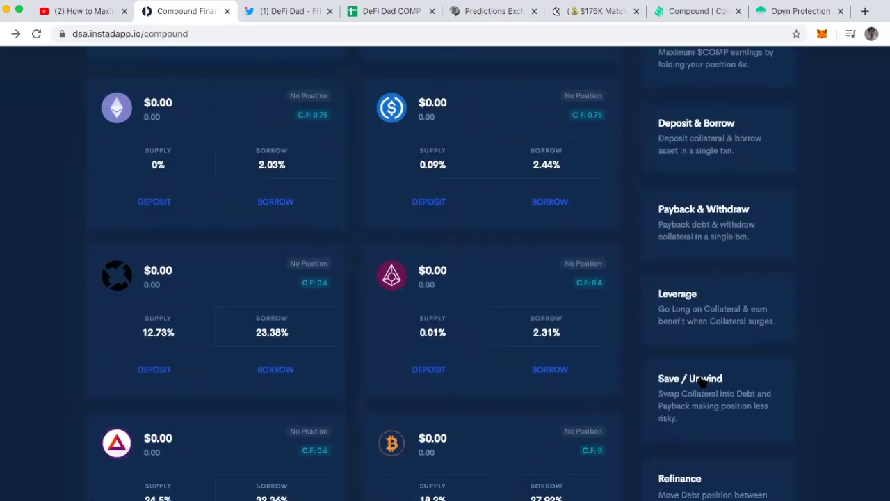
pyautogui.scroll(4, 676, 339)
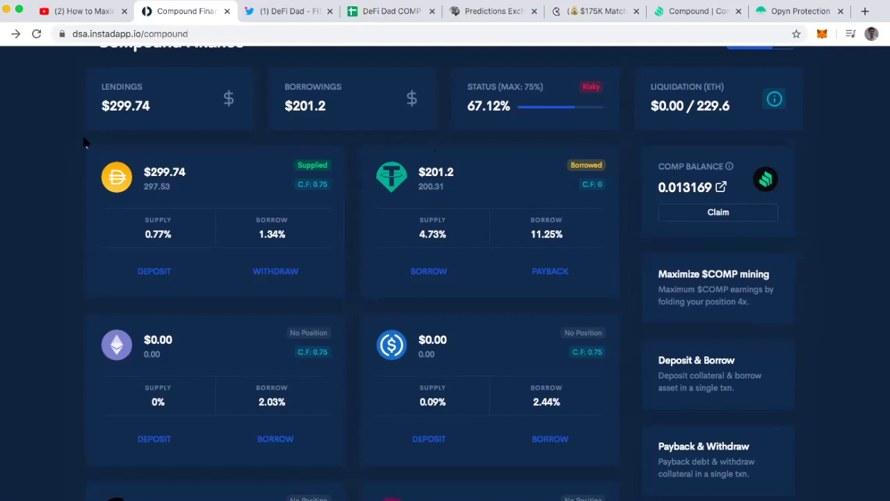
pyautogui.scroll(-2, 729, 367)
pyautogui.scroll(-2, 728, 367)
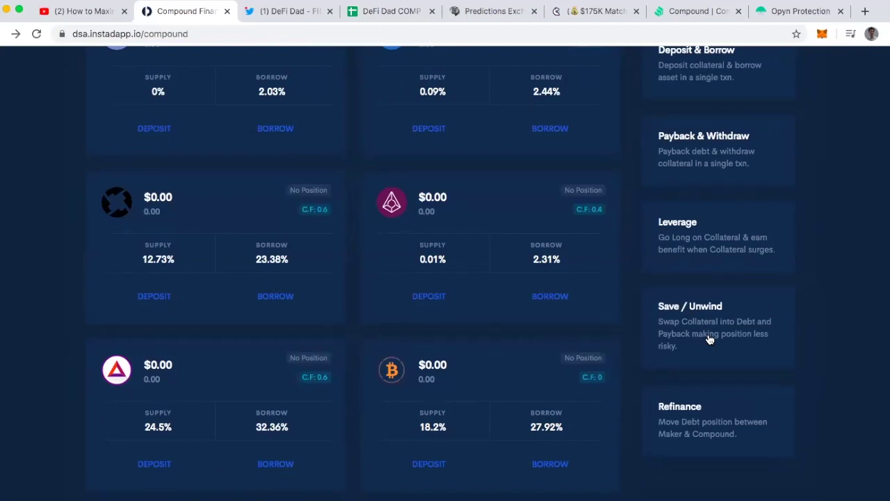
pyautogui.click(709, 338)
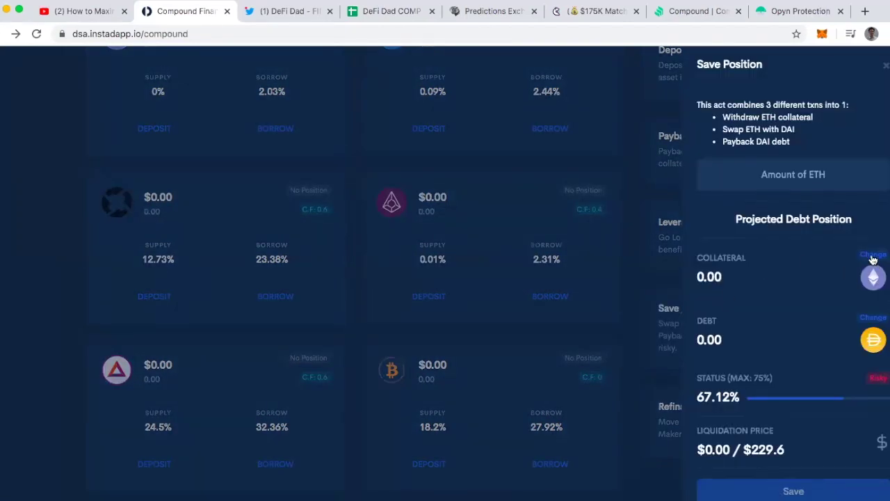
pyautogui.click(872, 255)
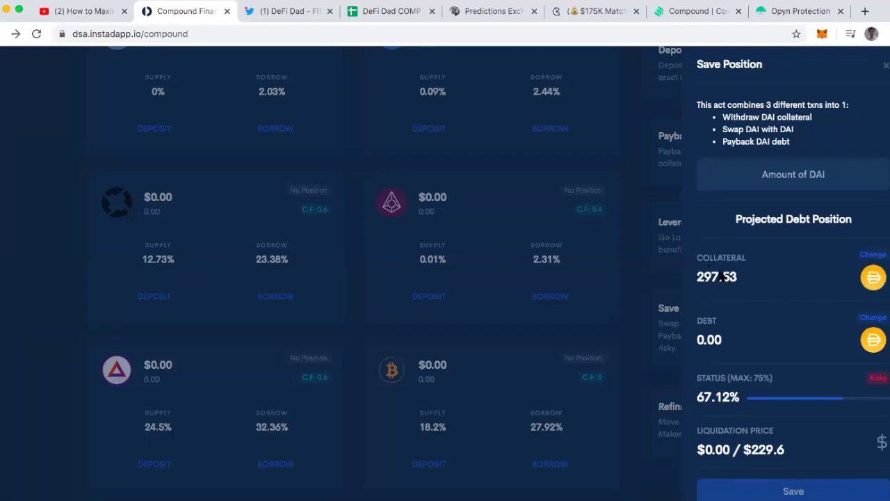
pyautogui.click(871, 318)
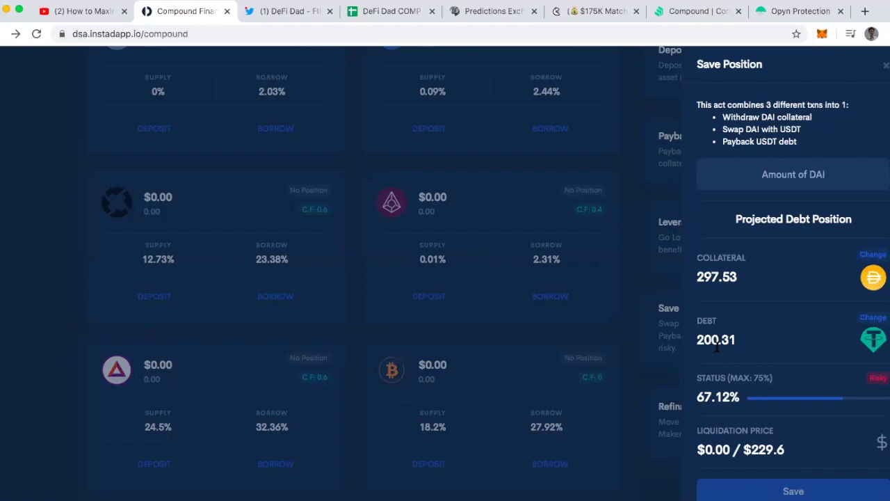
pyautogui.click(765, 171)
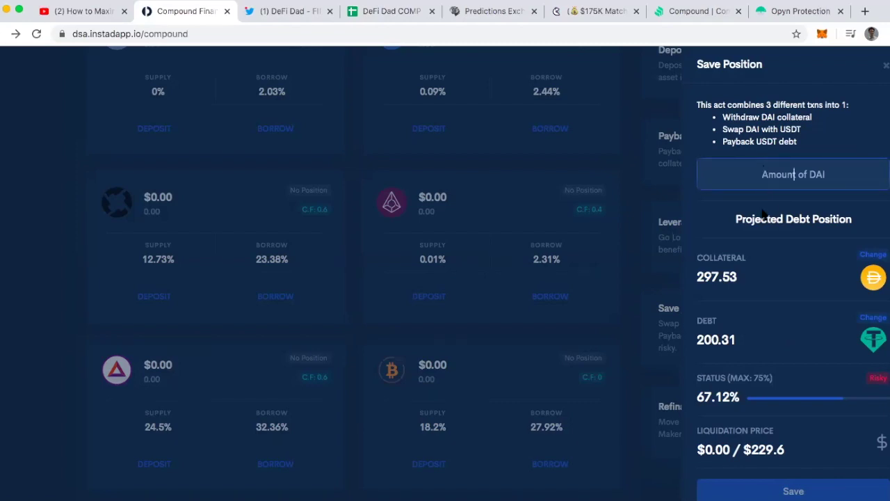
pyautogui.write('100')
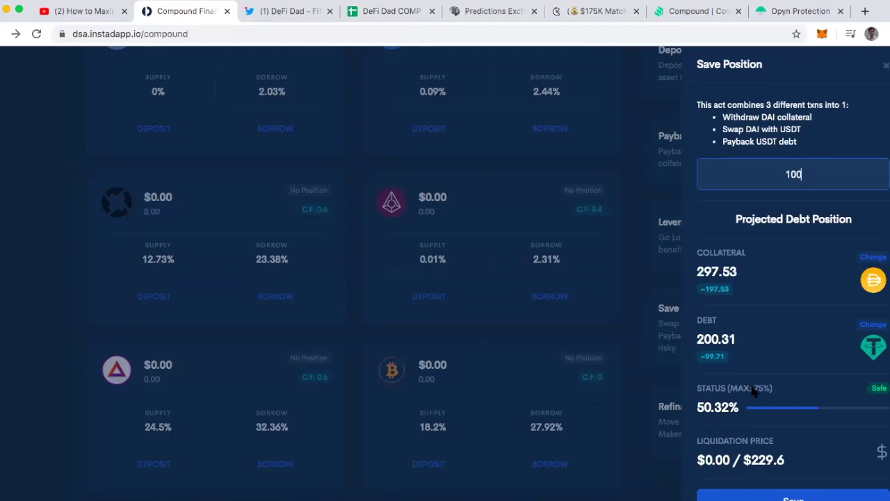
# Preview paying back the maximum 200.31 USDT (projecting 0.00% status), then close the panel
pyautogui.click(885, 64)
pyautogui.scroll(5, 698, 147)
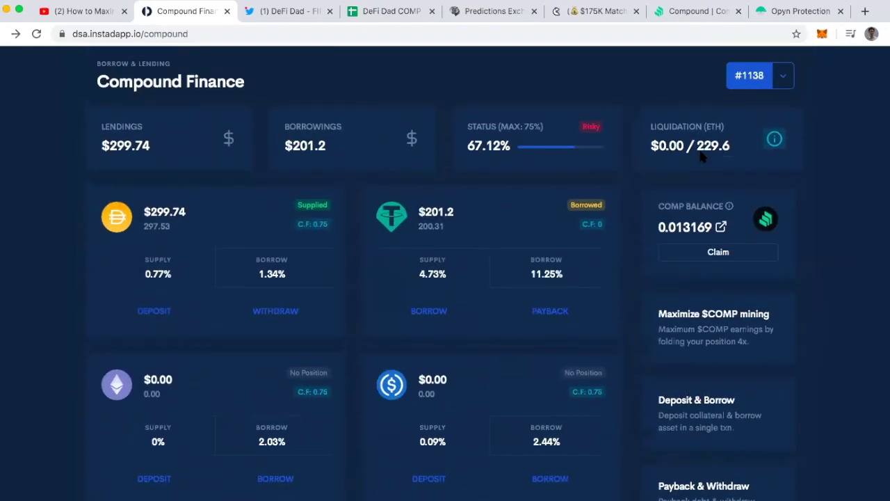
pyautogui.scroll(1, 702, 158)
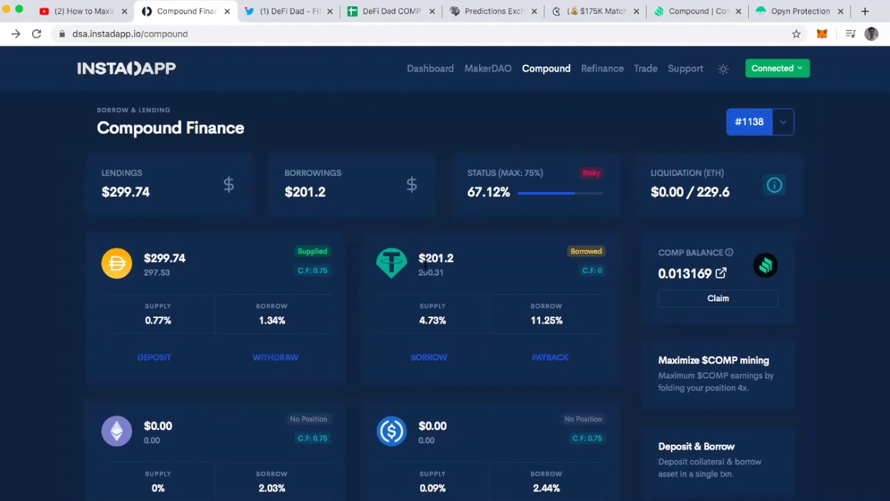
pyautogui.click(545, 358)
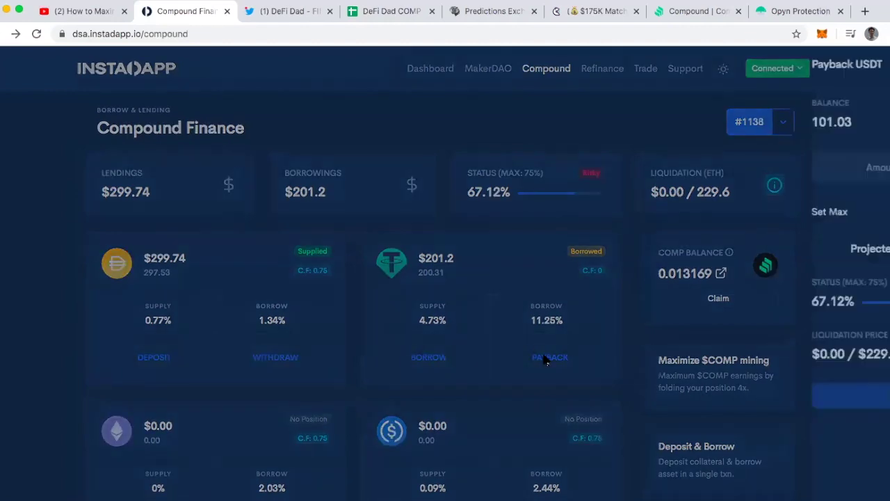
pyautogui.click(765, 167)
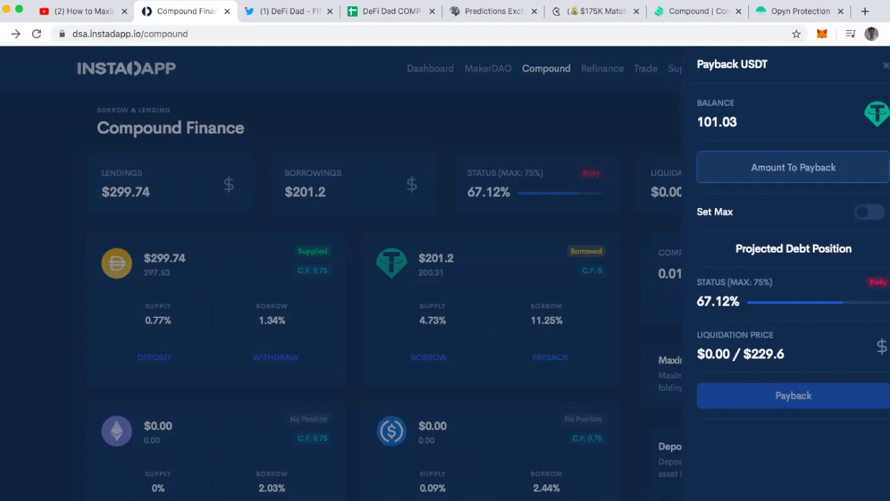
pyautogui.click(867, 213)
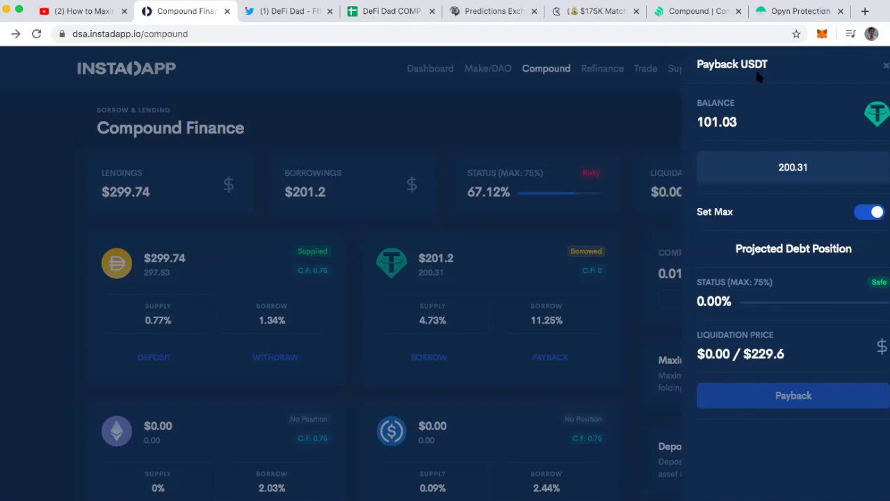
pyautogui.click(885, 65)
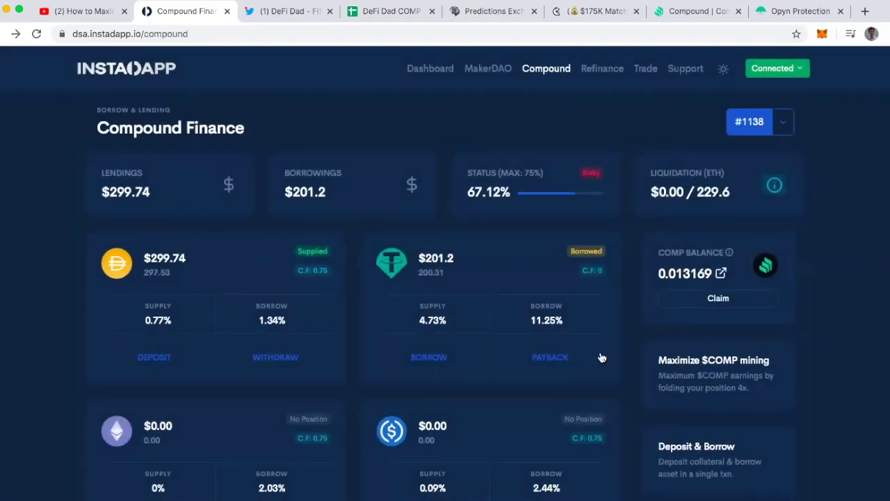
# Reopen the Save Position panel, which defaults to ETH collateral and DAI debt
pyautogui.scroll(-5, 600, 358)
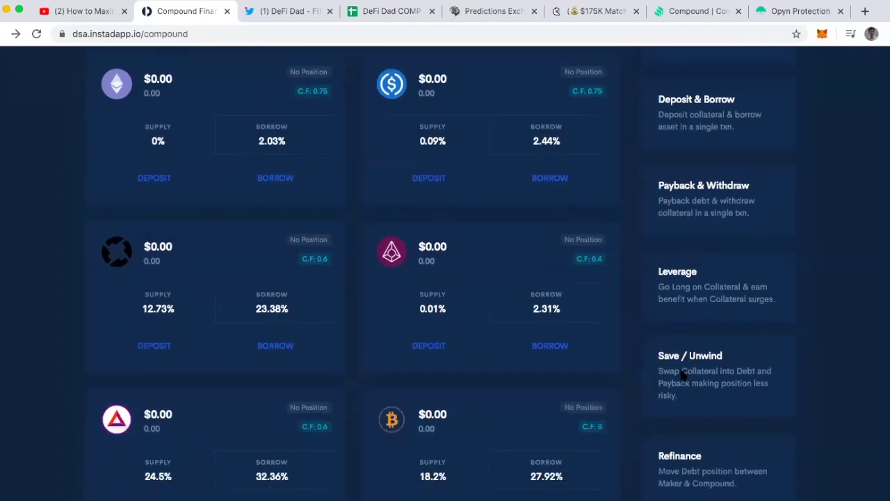
pyautogui.click(681, 369)
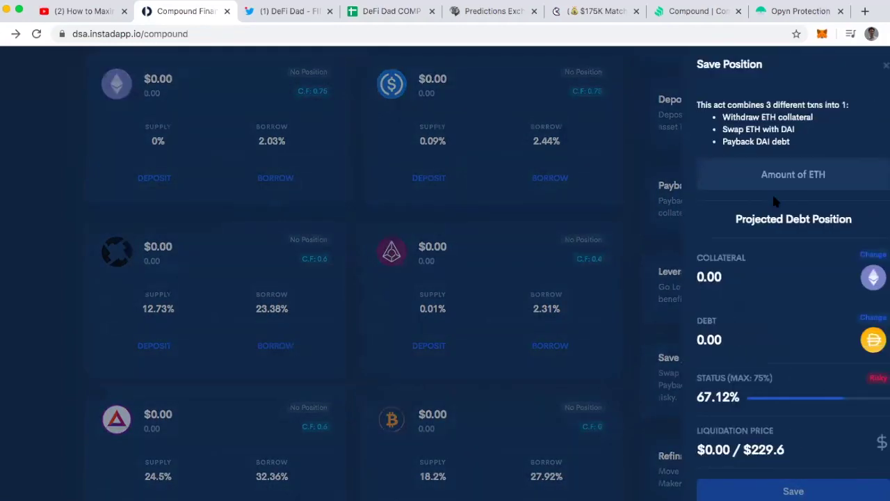
pyautogui.click(781, 179)
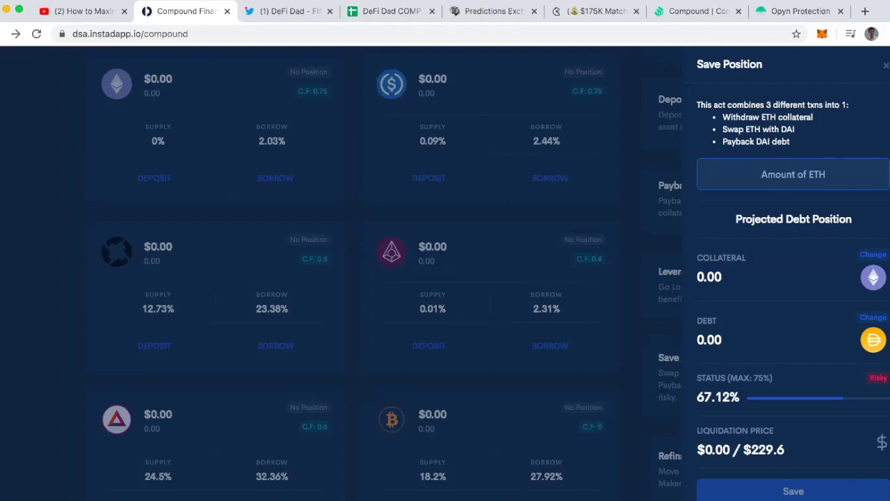
# Set collateral to DAI and debt to USDT, then enter 200.31 DAI to unwind
pyautogui.click(865, 257)
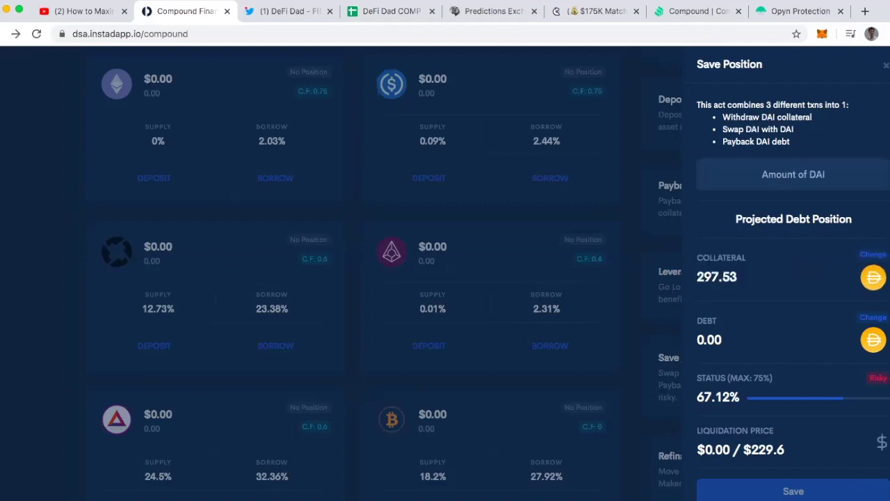
pyautogui.click(869, 318)
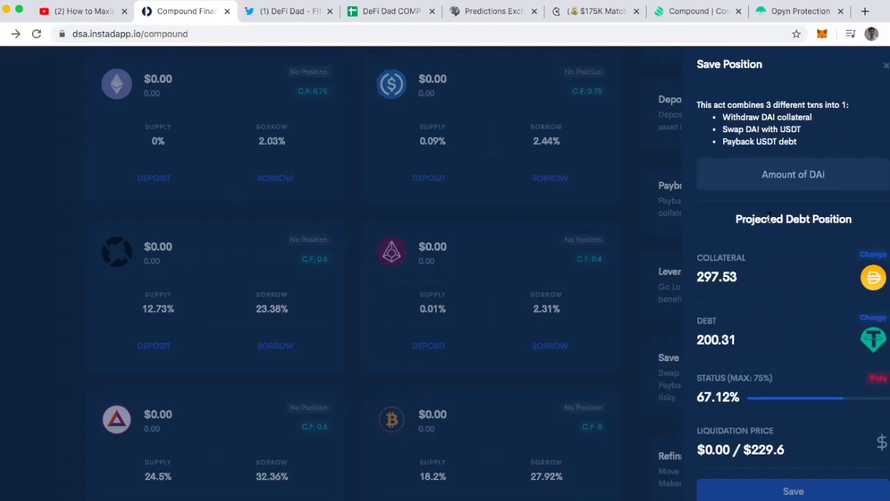
pyautogui.click(770, 176)
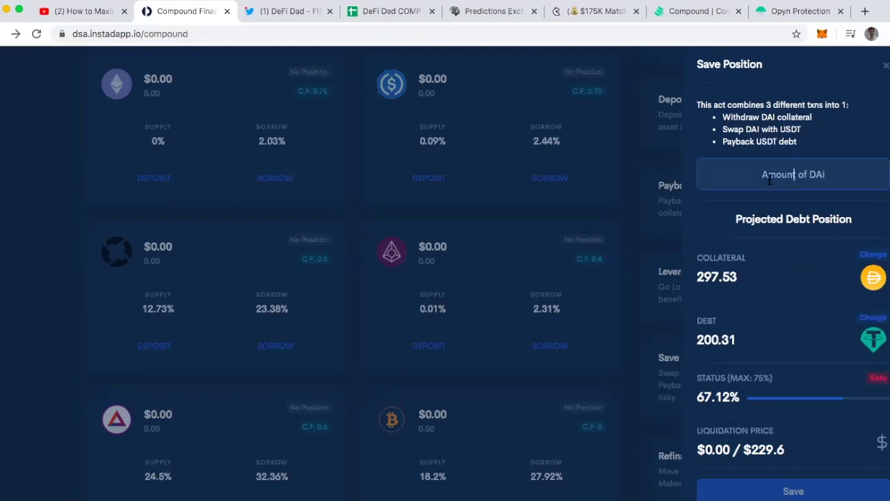
pyautogui.write('200')
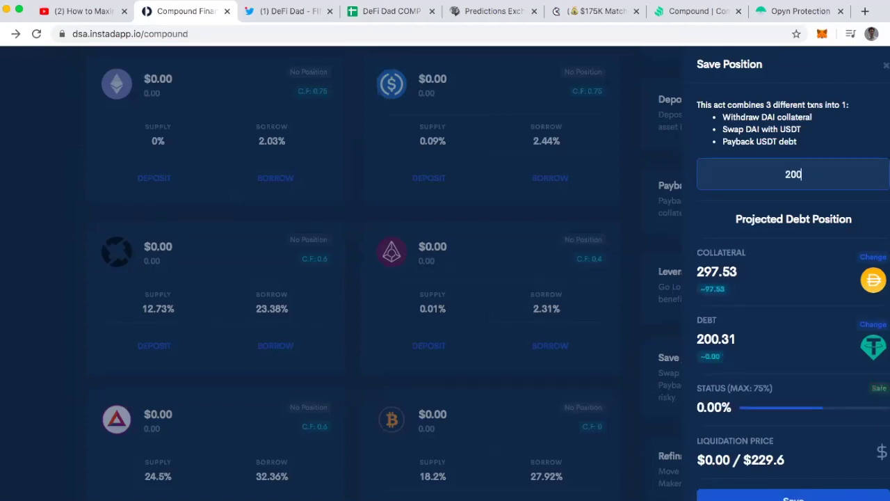
pyautogui.write('.31')
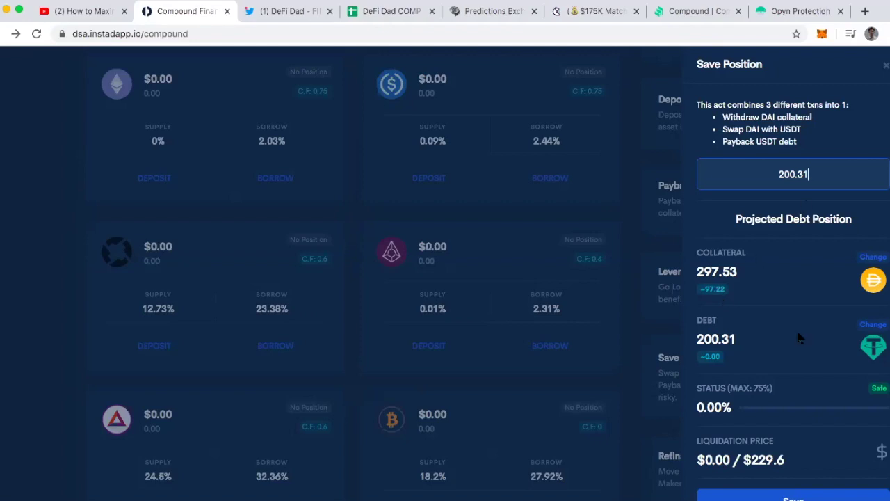
# Scroll down the Save Position panel to view the projected collateral, debt and status
pyautogui.scroll(-1, 798, 338)
# Enter 50, then 100, then 150 DAI as the Save Position amount, ending at 33.39% Safe
pyautogui.scroll(1, 798, 337)
pyautogui.doubleClick(789, 174)
pyautogui.write('50')
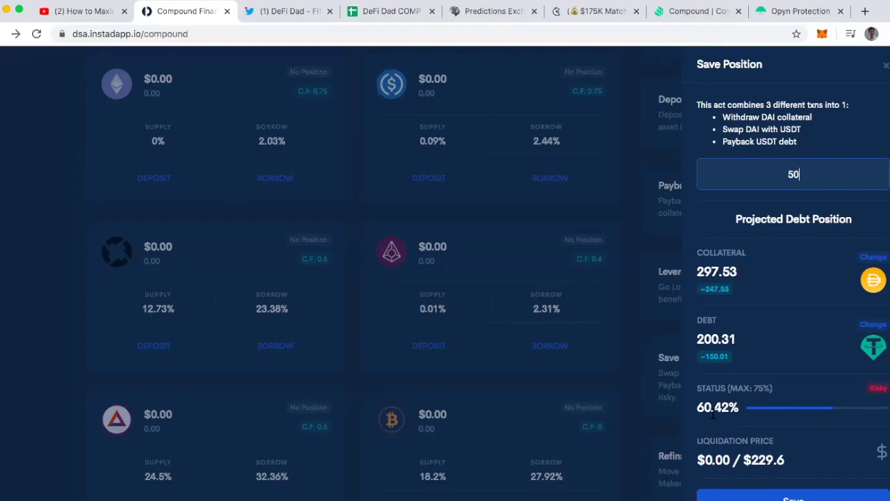
pyautogui.press('BackSpace')
pyautogui.press('BackSpace')
pyautogui.write('100')
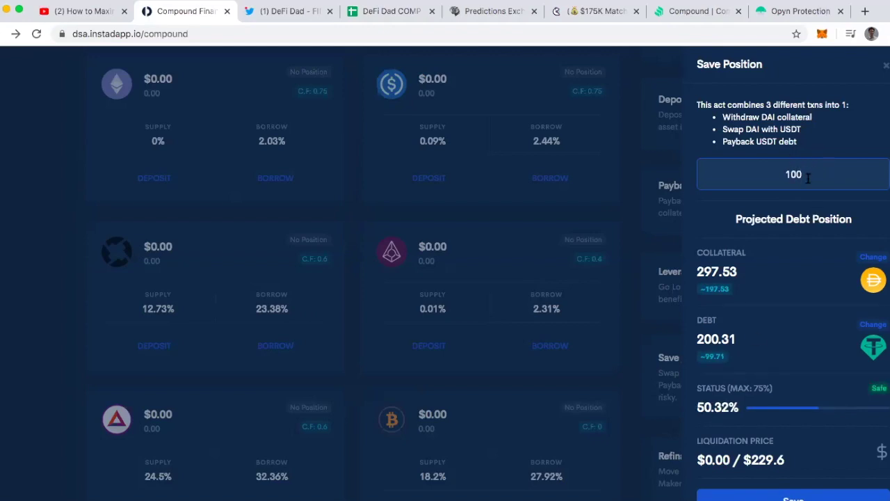
pyautogui.press('BackSpace')
pyautogui.press('BackSpace')
pyautogui.write('50')
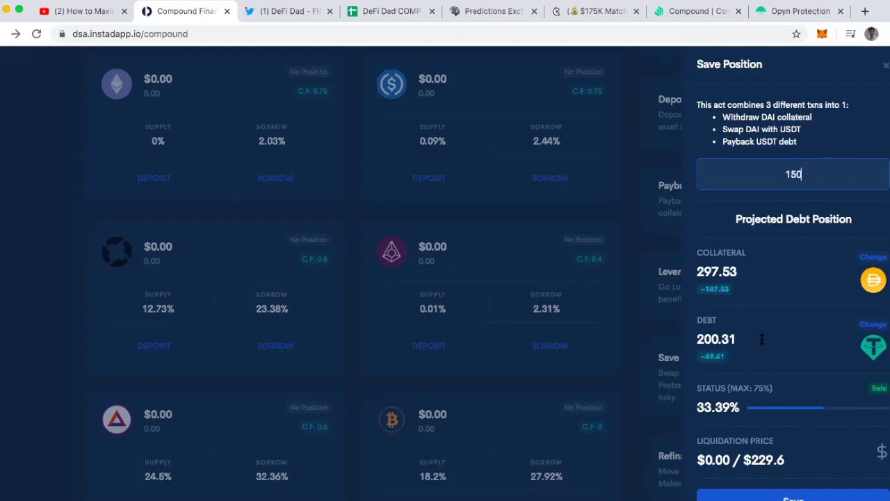